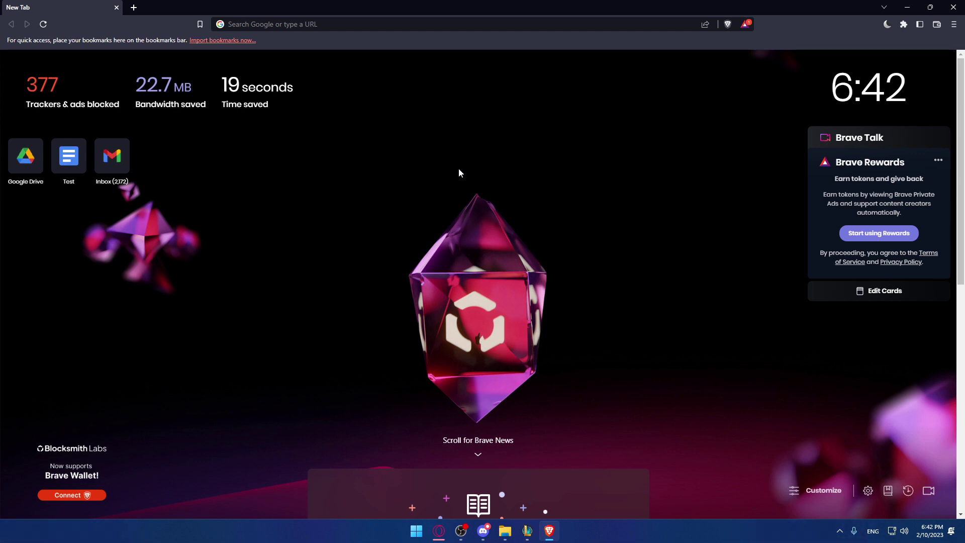
- Search the Start menu for 'riot', clear and dismiss it, then search 'riot' again
key("super")
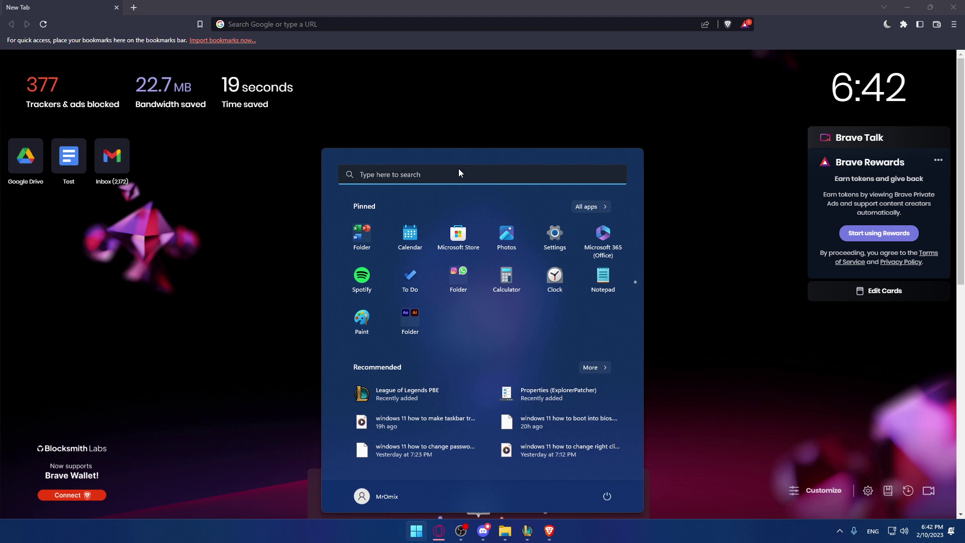
type("riot")
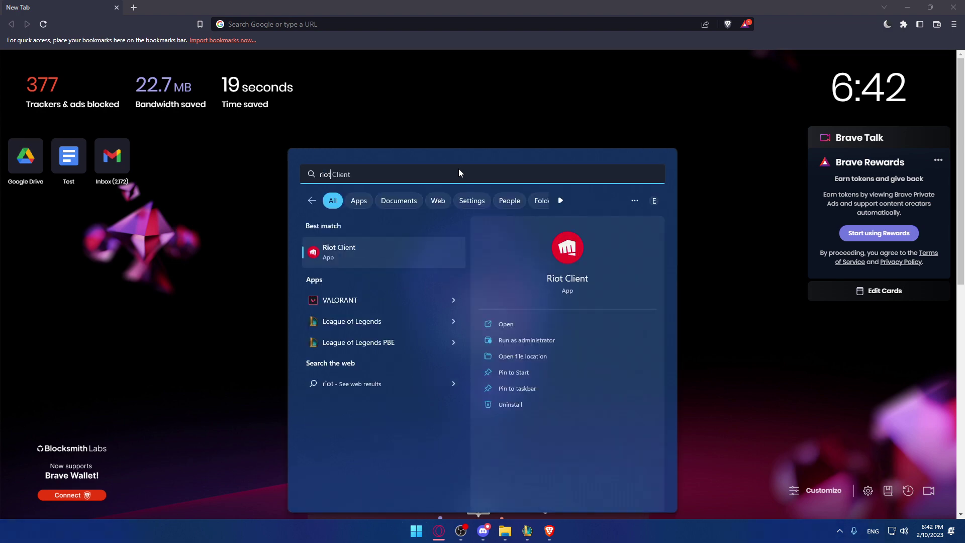
key("BackSpace")
key("BackSpace")
key("BackSpace")
key("Escape")
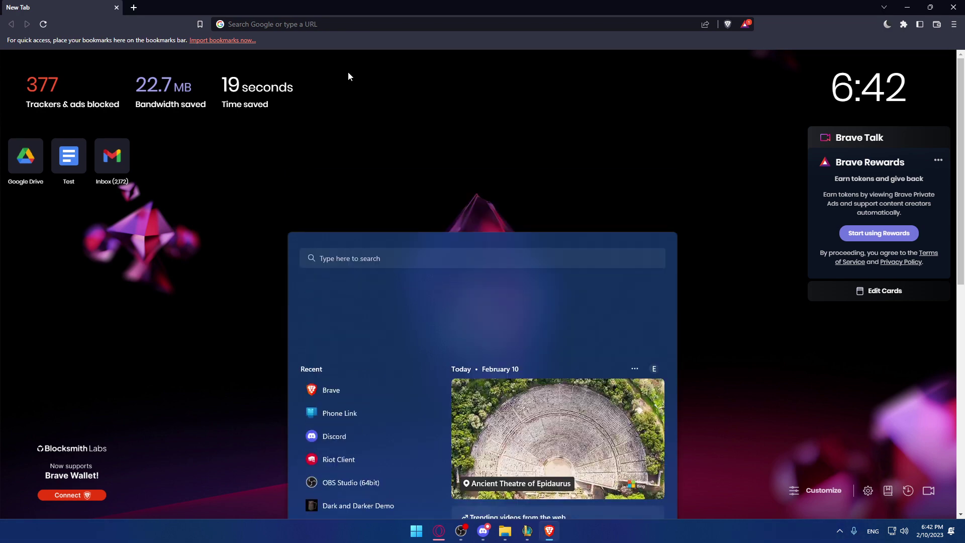
left_click(248, 23)
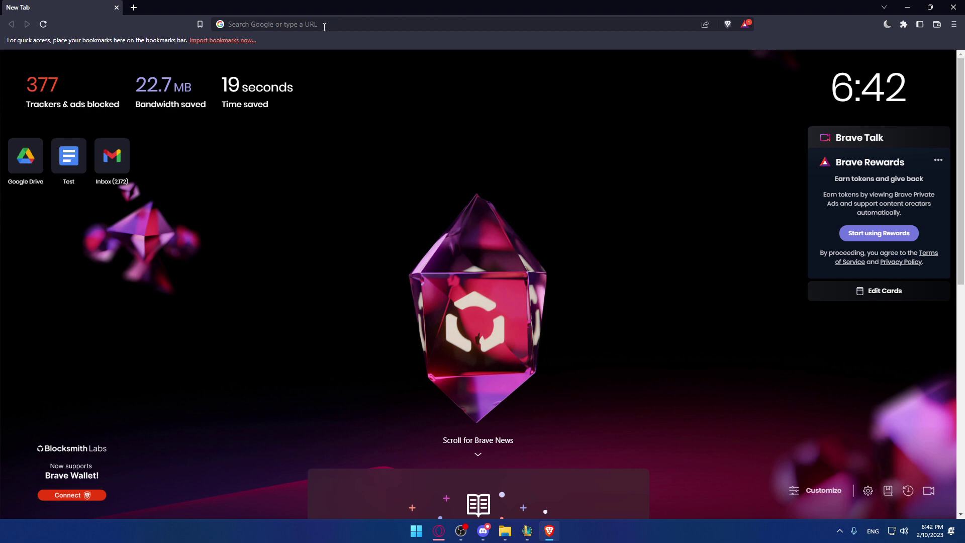
key("super")
type("riot")
key("Return")
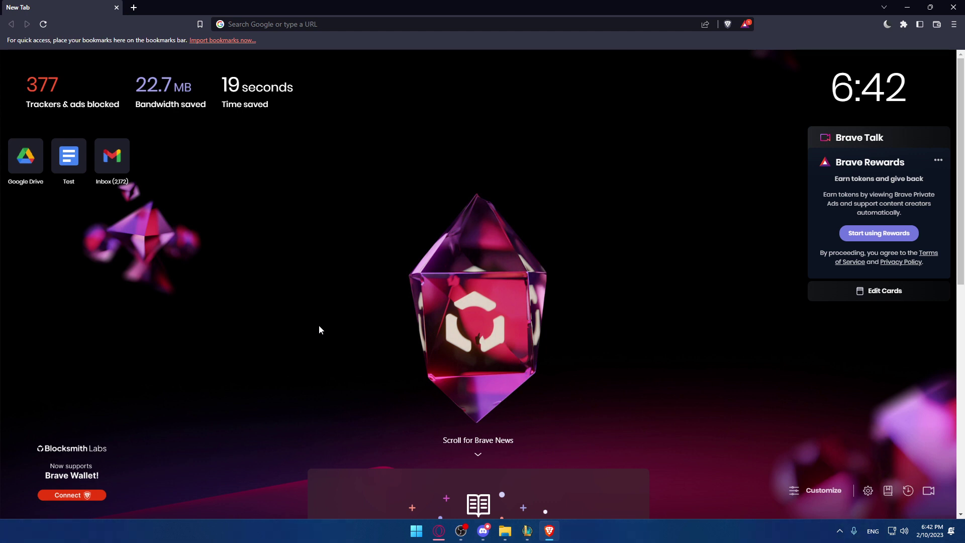
- Launch Riot Client from the top result of the Start menu 'riot' search
key("super")
type("riot")
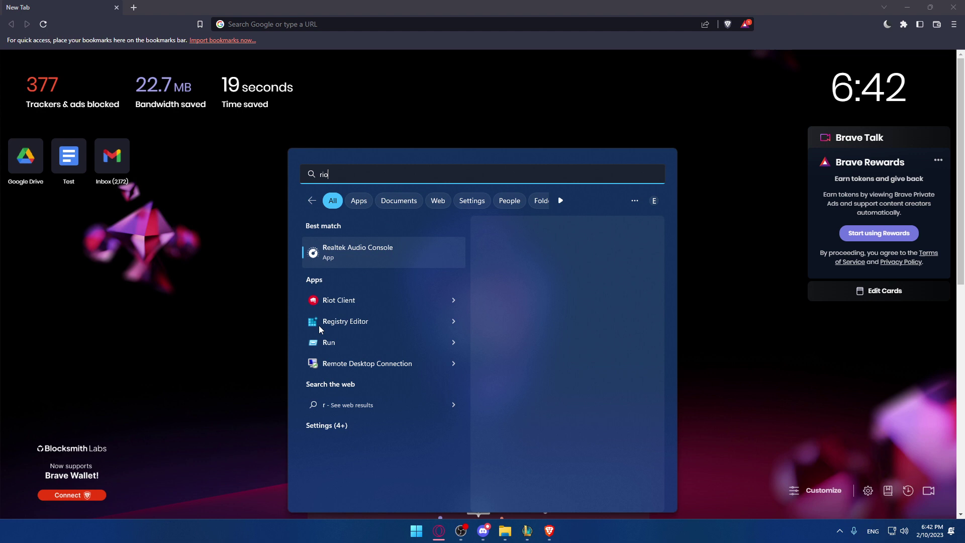
key("Return")
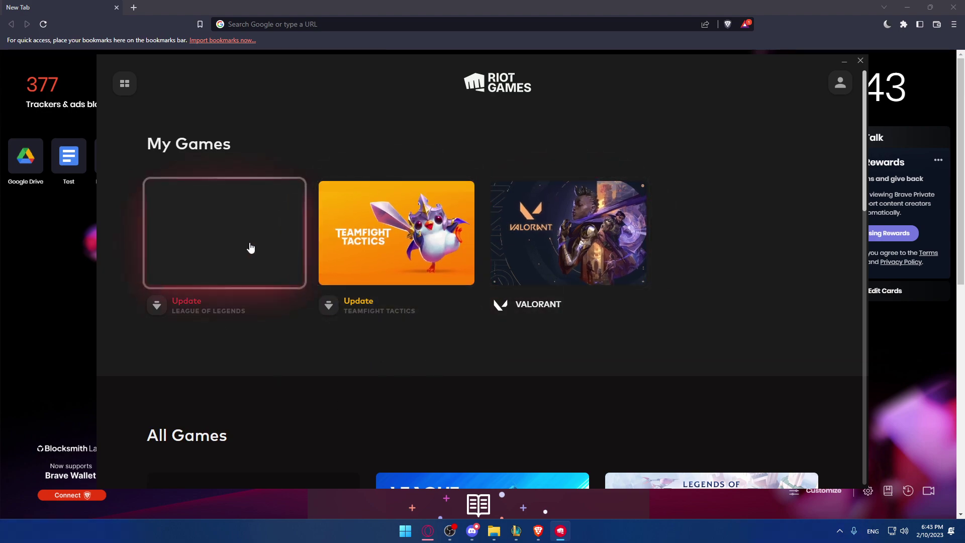
scroll(251, 249, "down", 4)
scroll(251, 248, "down", 3)
scroll(252, 249, "up", 3)
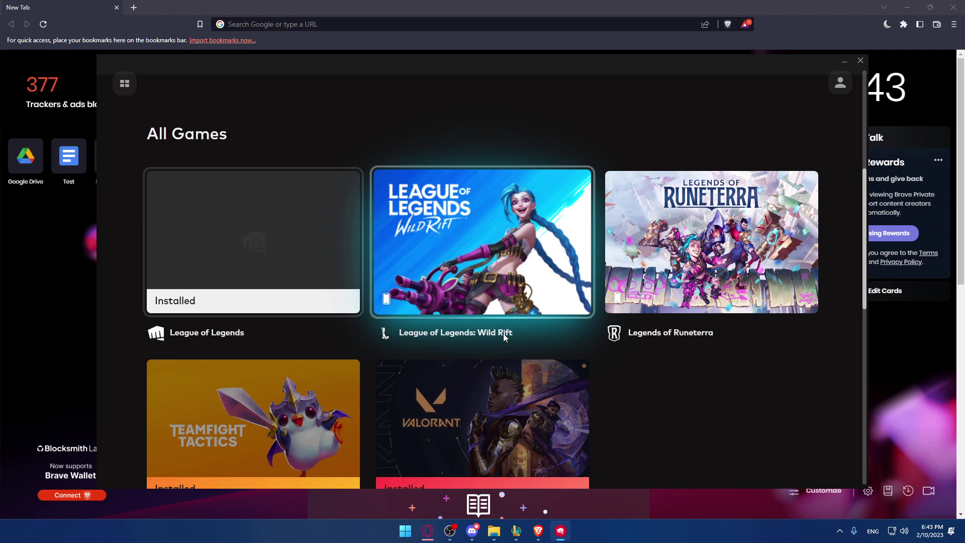
scroll(347, 204, "up", 3)
scroll(346, 203, "down", 3)
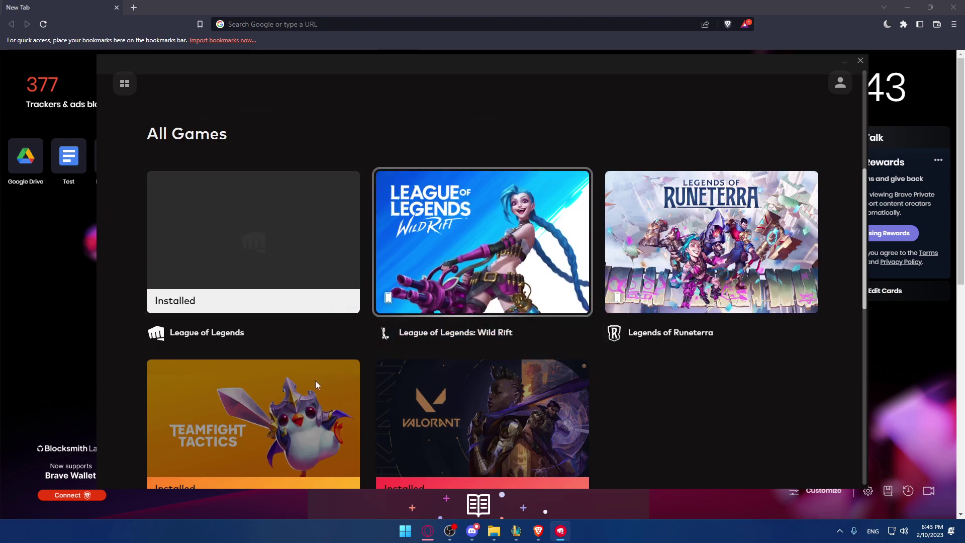
scroll(315, 381, "down", 3)
- Browse the Teamfight Tactics page and its play options, return Home, then switch to the TFT match
left_click(249, 340)
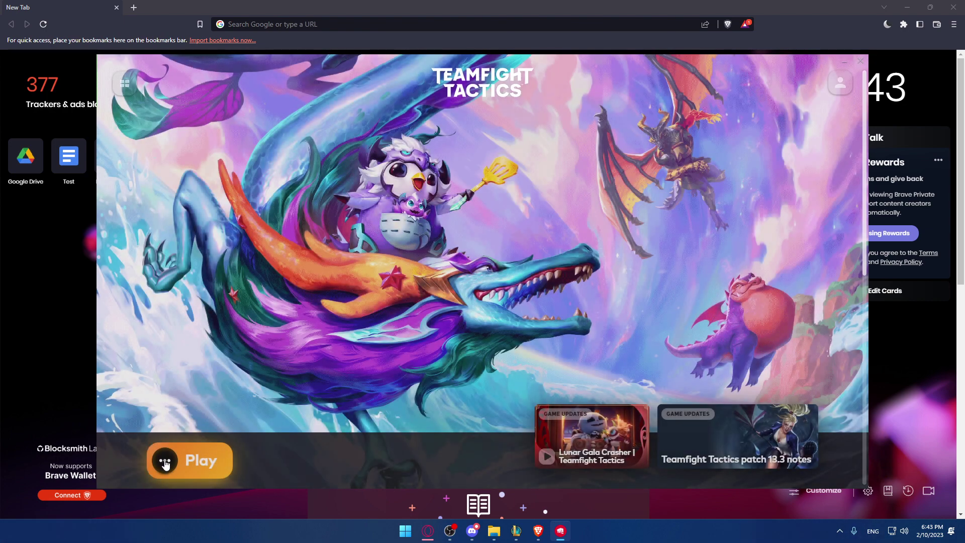
left_click(165, 462)
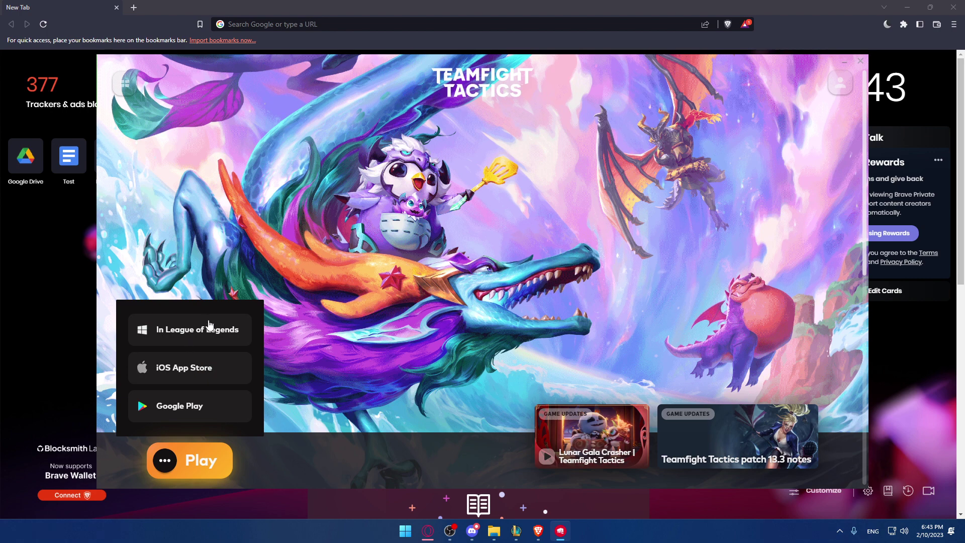
left_click(130, 174)
left_click(124, 84)
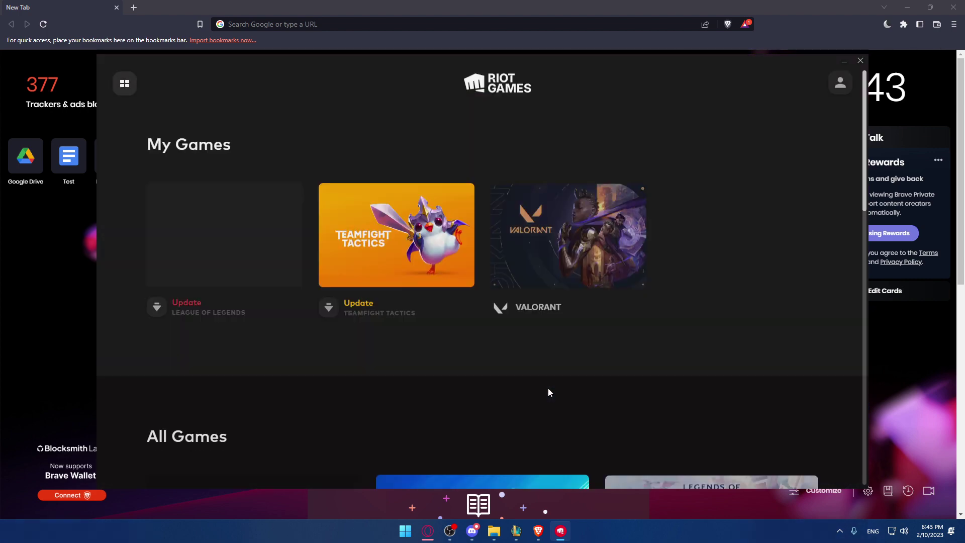
left_click(515, 532)
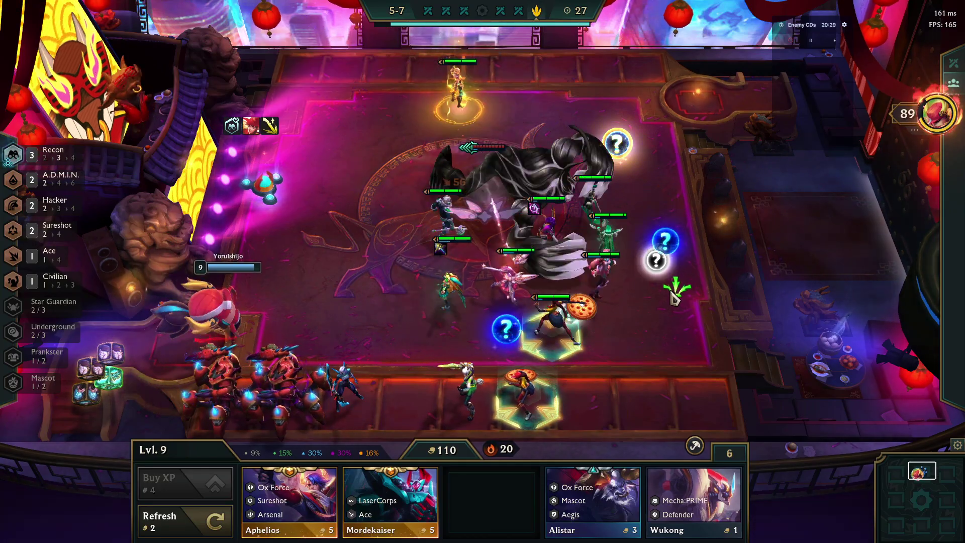
mouse_move(185, 521)
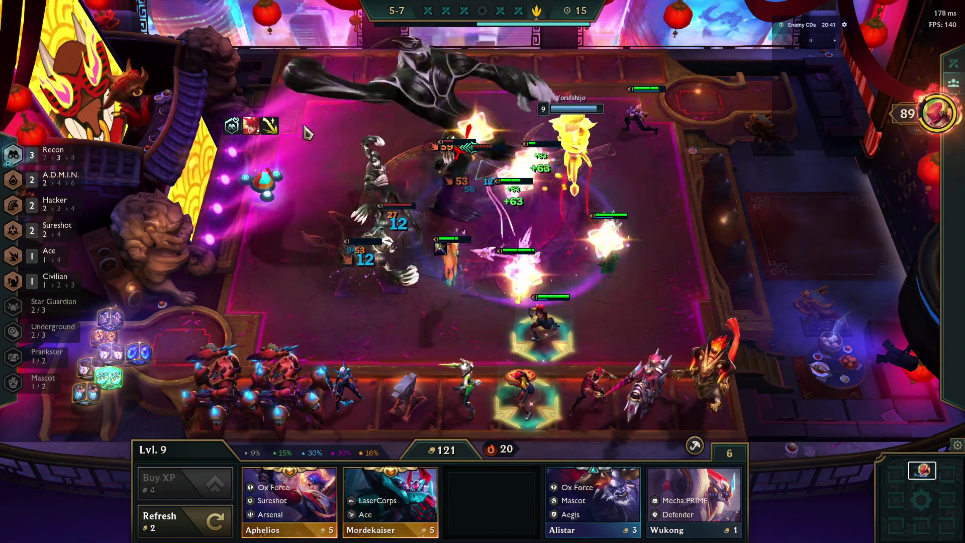
- Reroll the Teamfight Tactics shop four times with the Refresh button
left_click(202, 526)
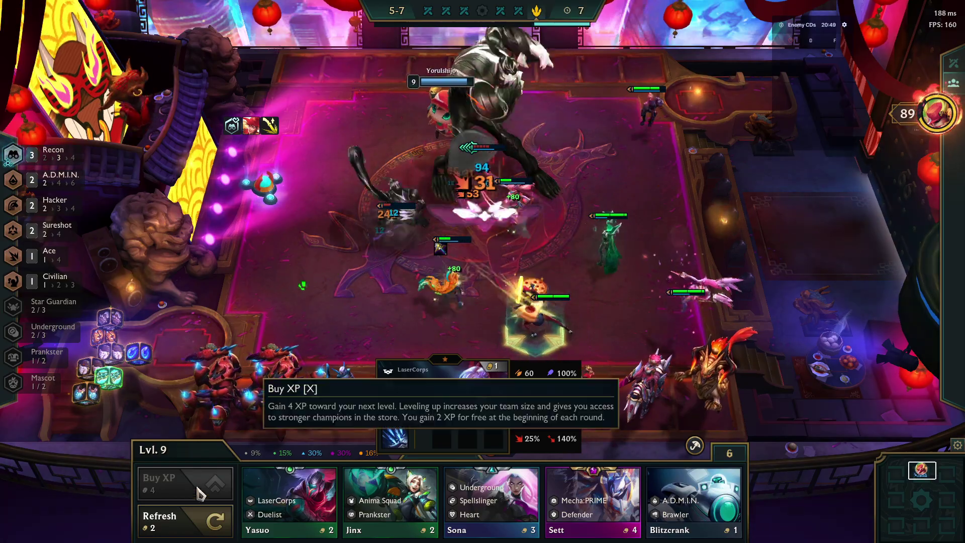
left_click(194, 528)
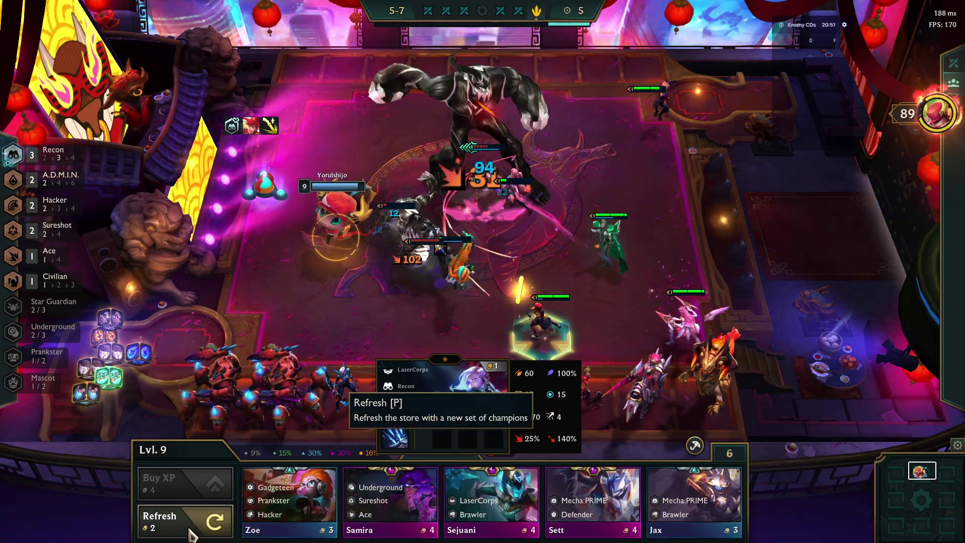
left_click(193, 533)
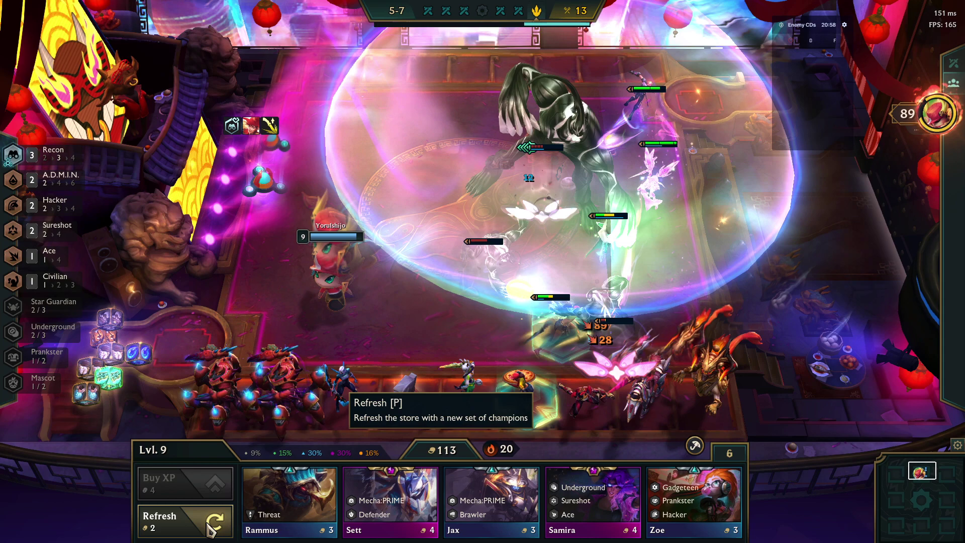
left_click(213, 528)
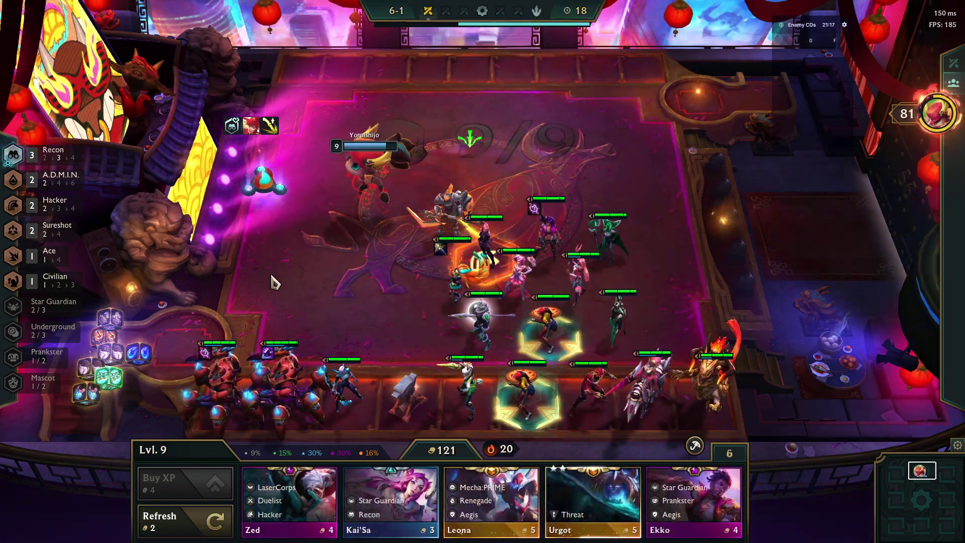
- Move the little legend, then open Options to the Teamfight Tactics hotkey bindings
right_click(316, 340)
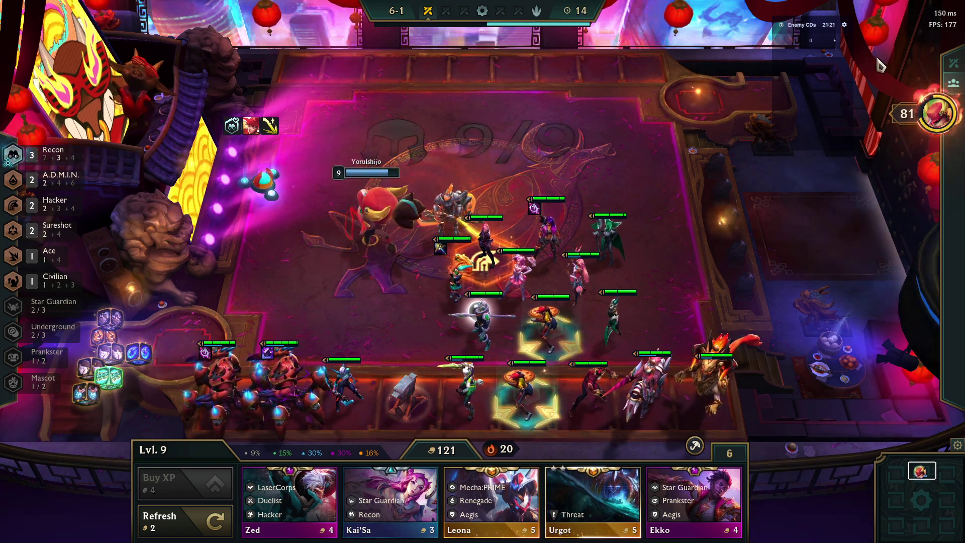
key("Escape")
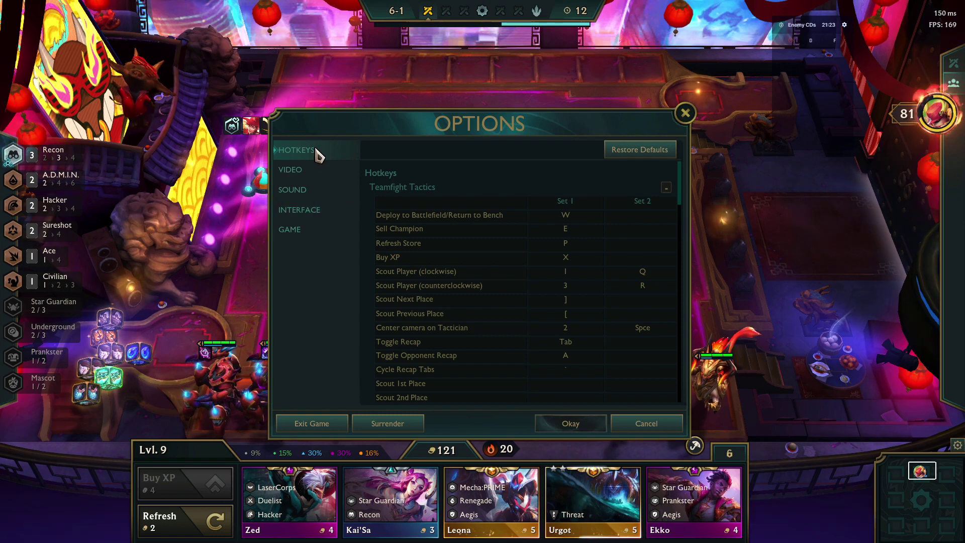
left_click(667, 187)
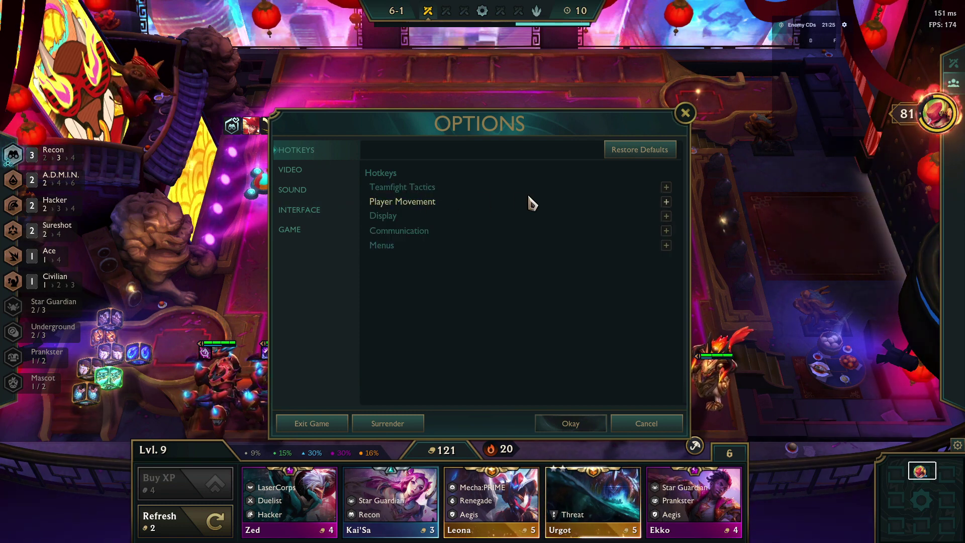
left_click(666, 187)
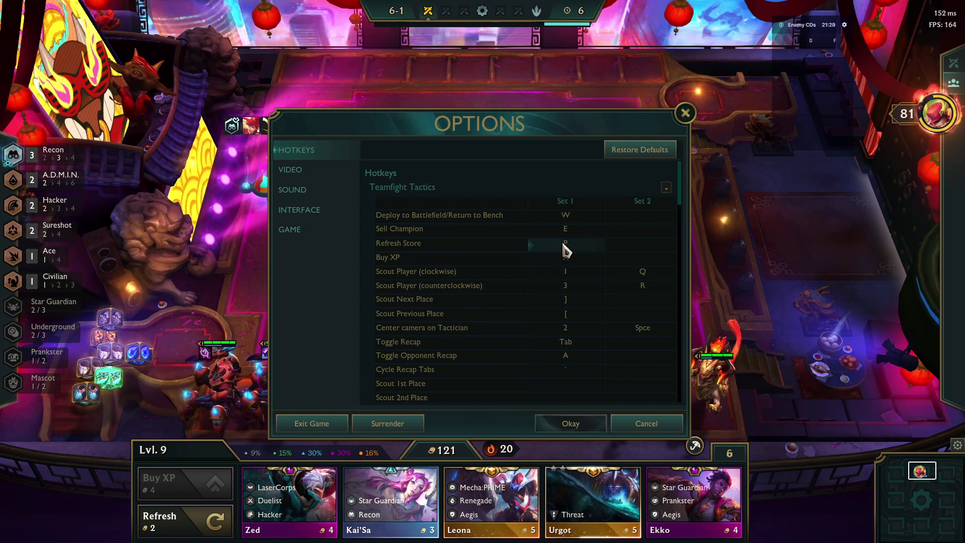
- Close Options, reroll the shop twice with the rebound Ctrl+D key, and move the little legend
left_click(685, 113)
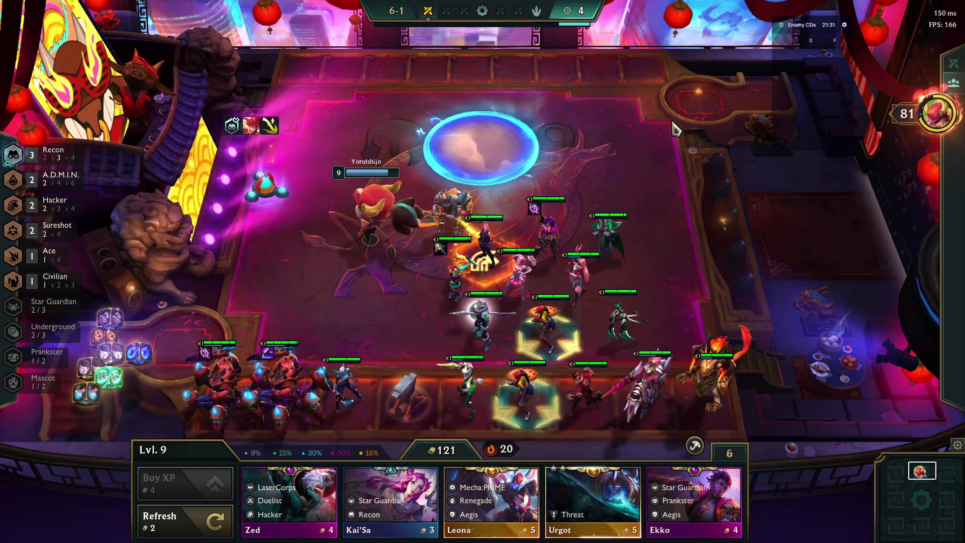
key("ctrl+d")
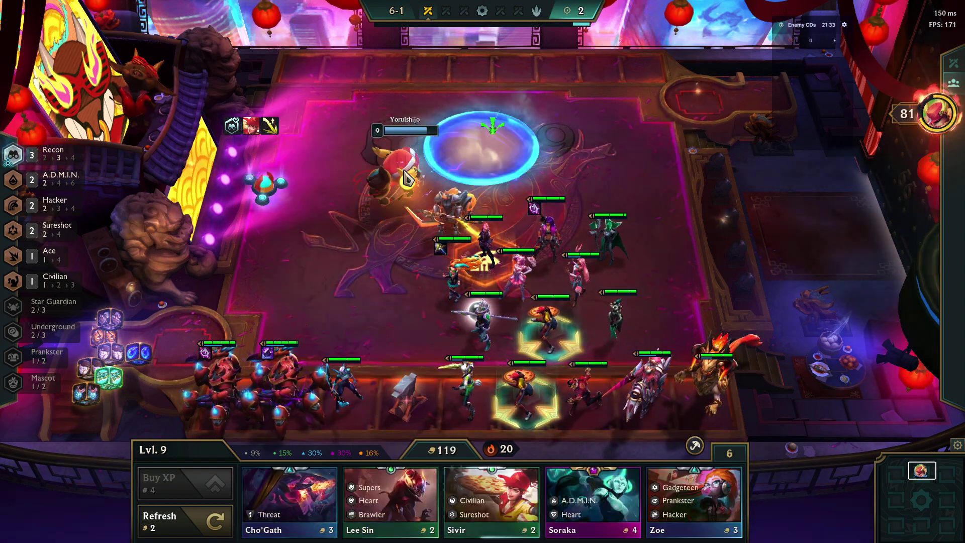
key("ctrl+d")
key("ctrl+d")
key("ctrl+d")
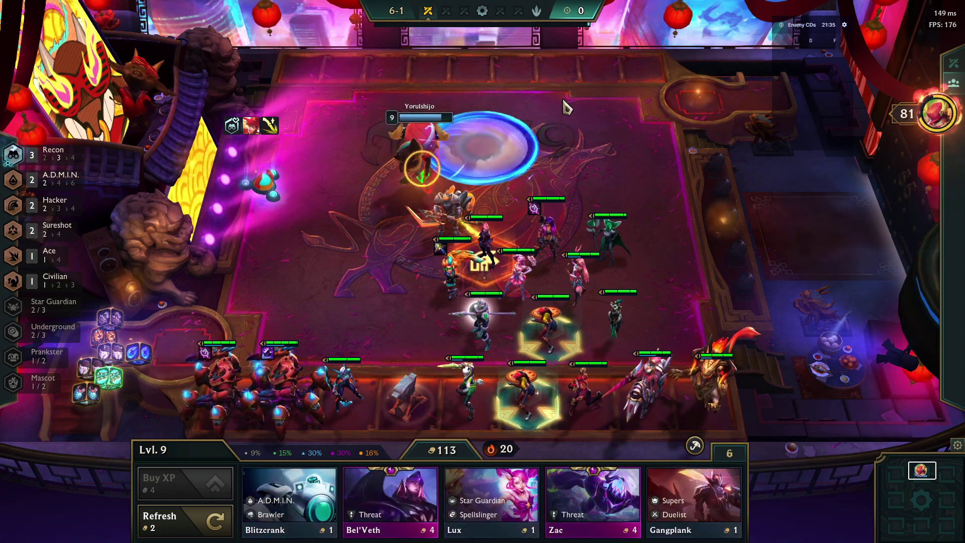
right_click(363, 260)
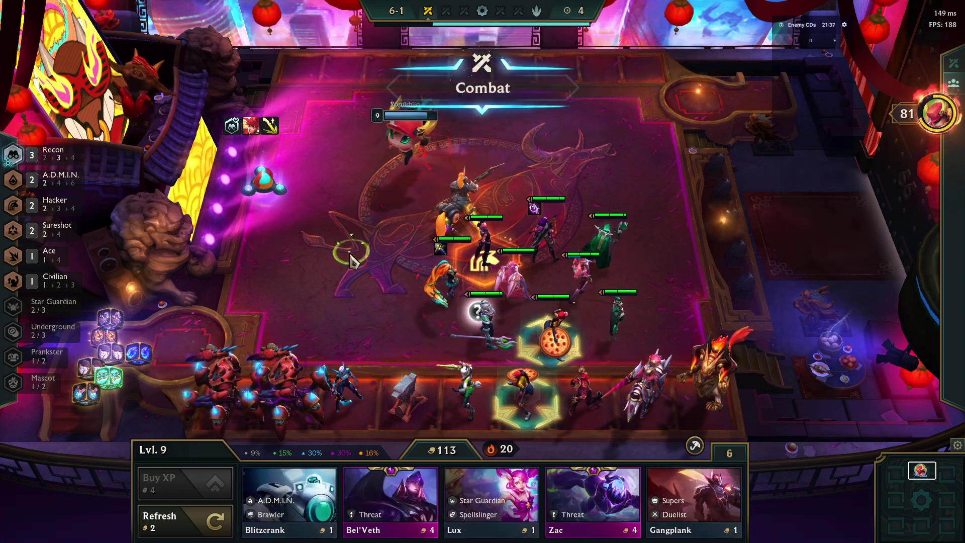